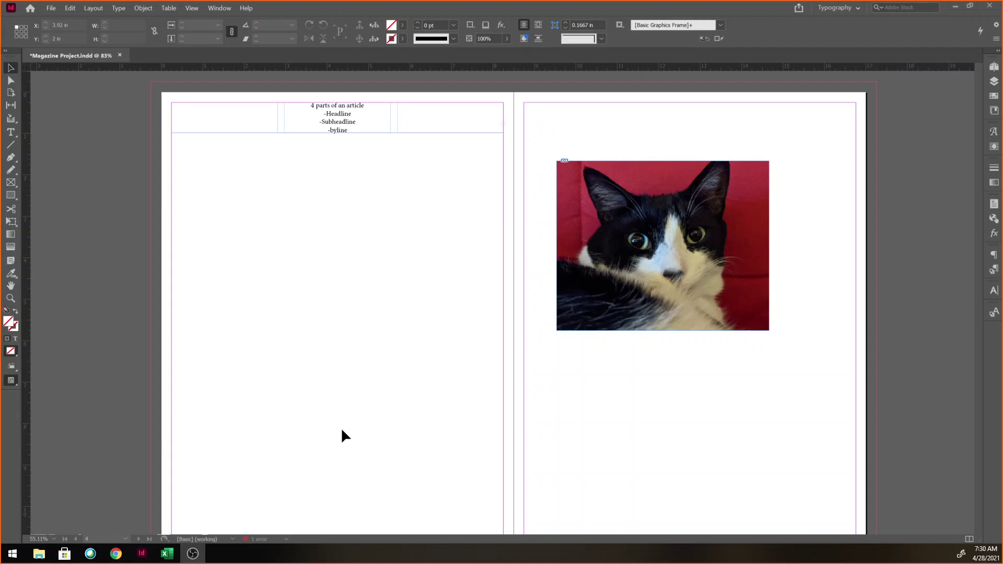
- Bring up the Preflight error list for the document and go to the overset text frame it flags
click(253, 512)
click(269, 543)
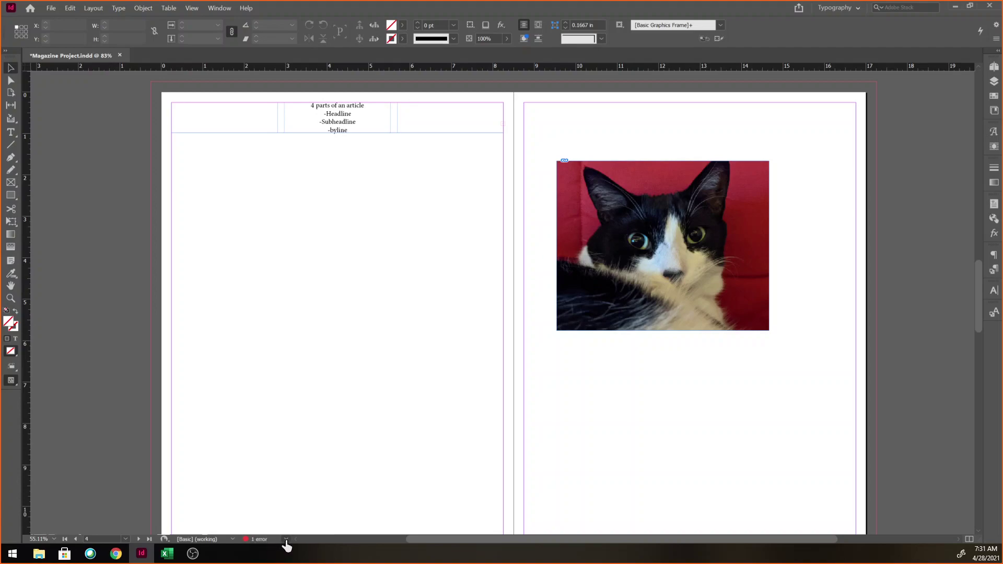
click(287, 540)
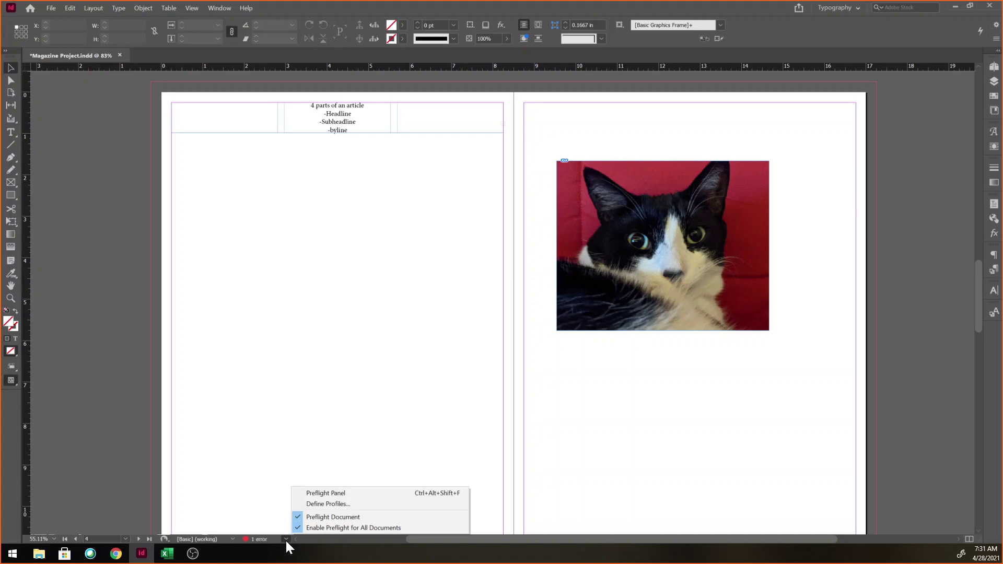
click(343, 497)
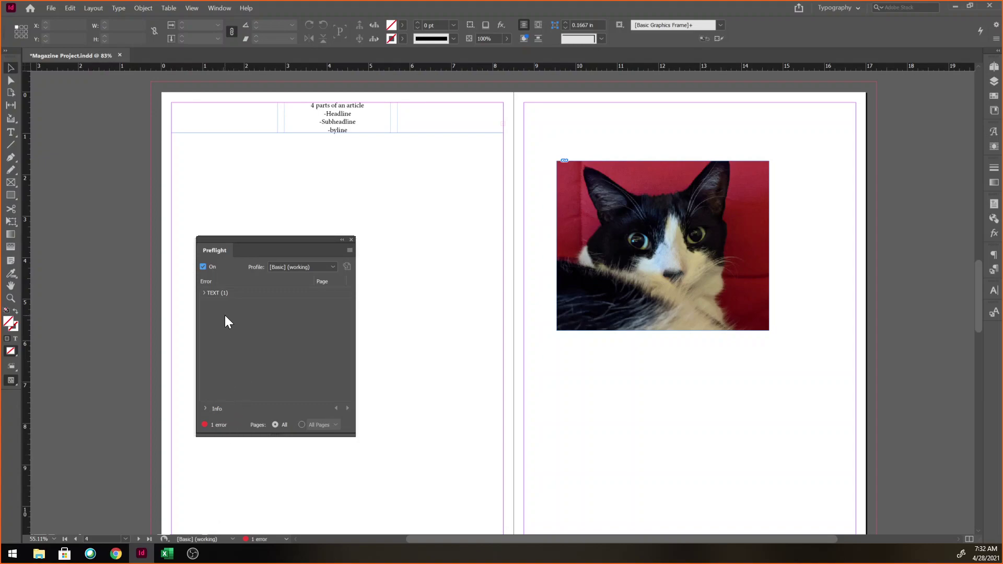
click(204, 294)
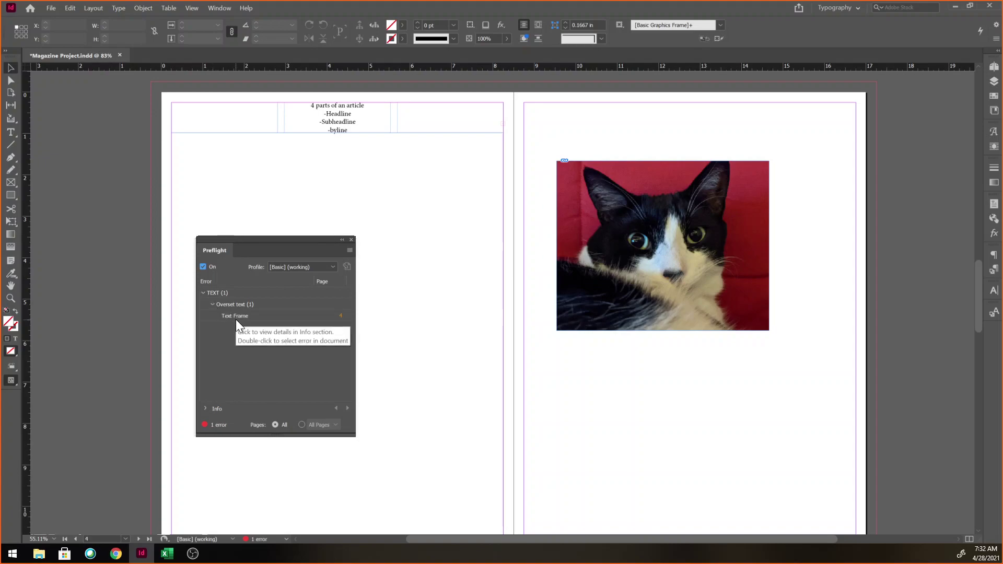
click(339, 315)
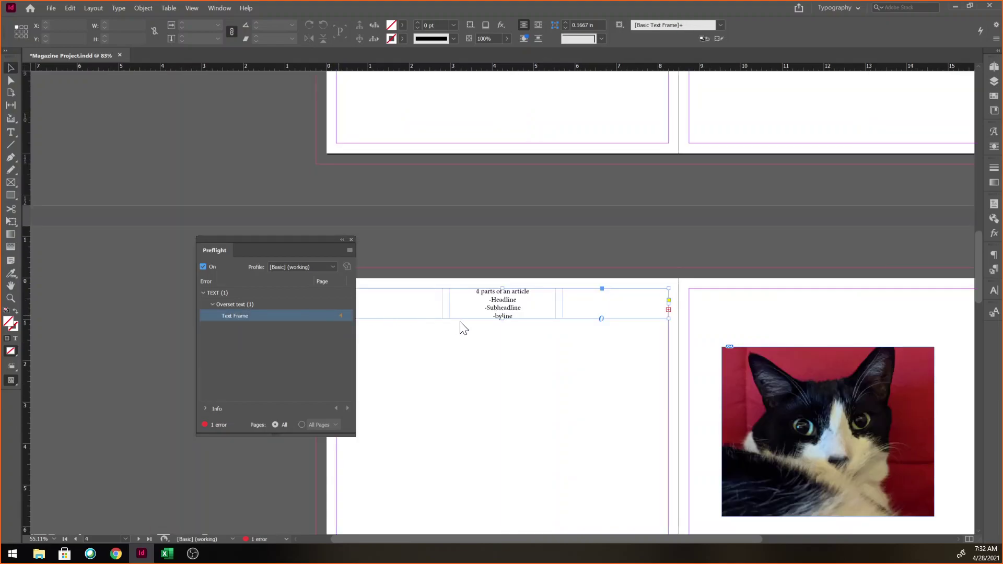
- Extend the overset "4 parts of an article" text frame downward to about 1.925 in high so the body copy fits
scroll(521, 335, down, 4)
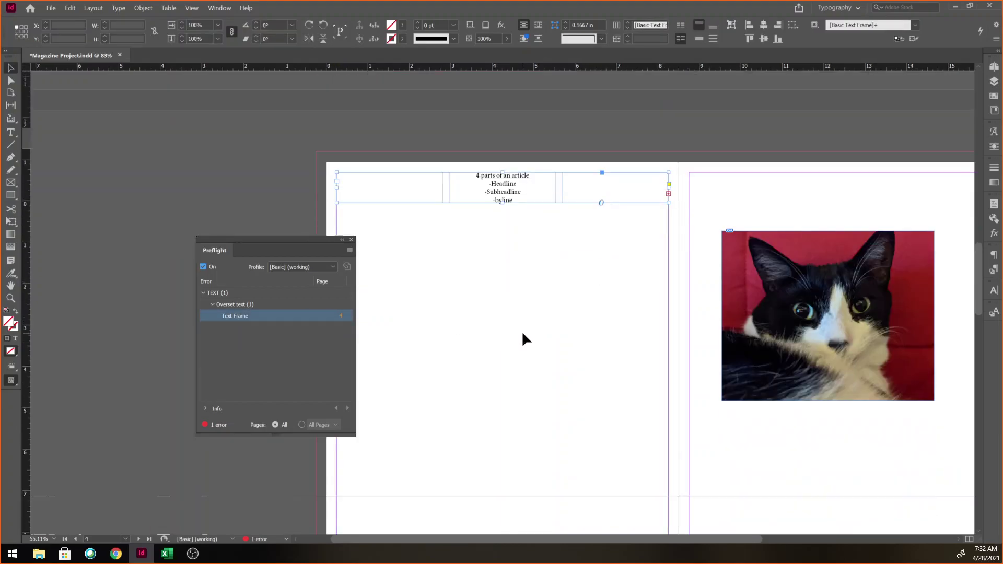
scroll(523, 334, down, 2)
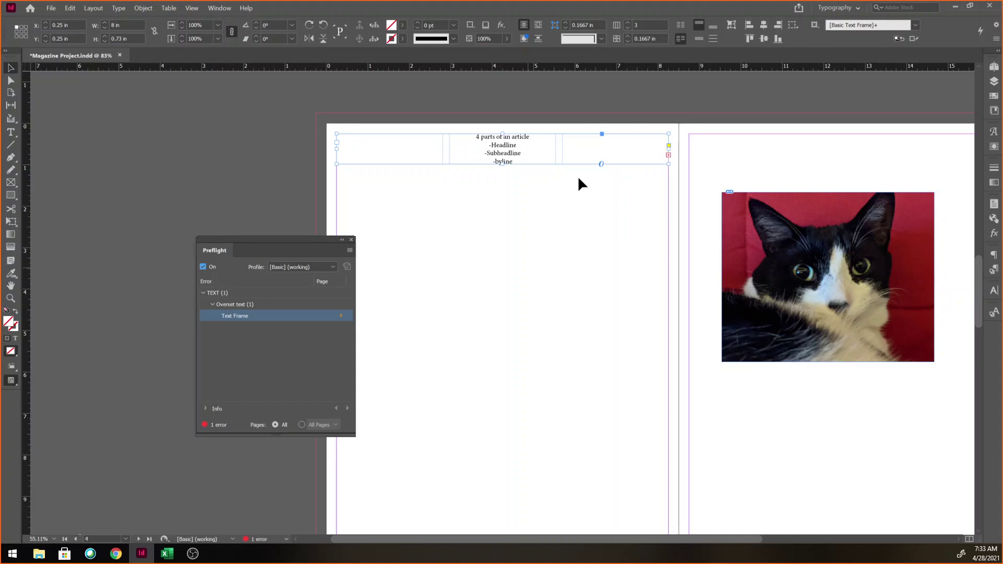
mouse_move(503, 163)
mouse_down()
mouse_move(505, 191)
mouse_move(503, 163)
mouse_up()
drag(500, 161, 499, 163)
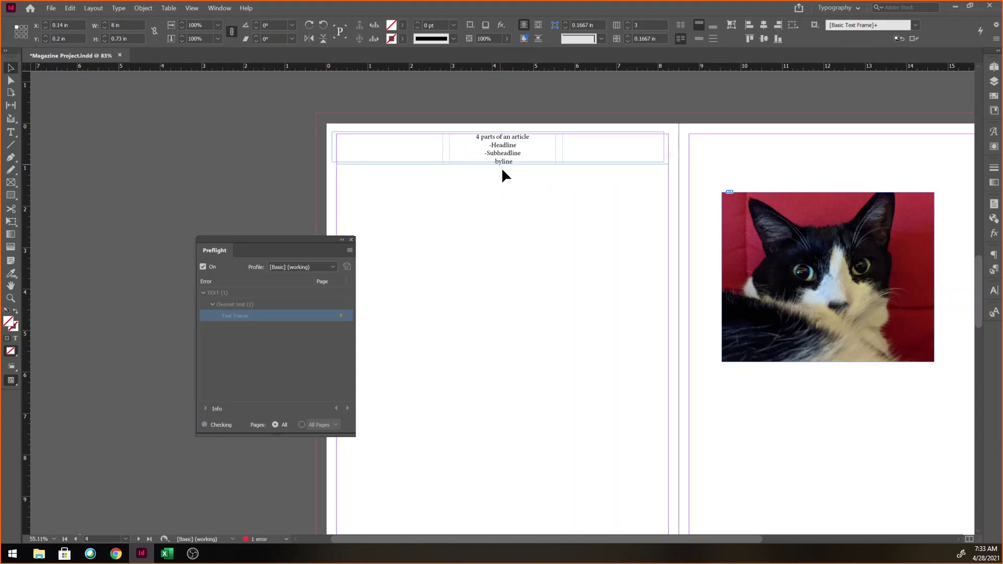
drag(498, 161, 503, 210)
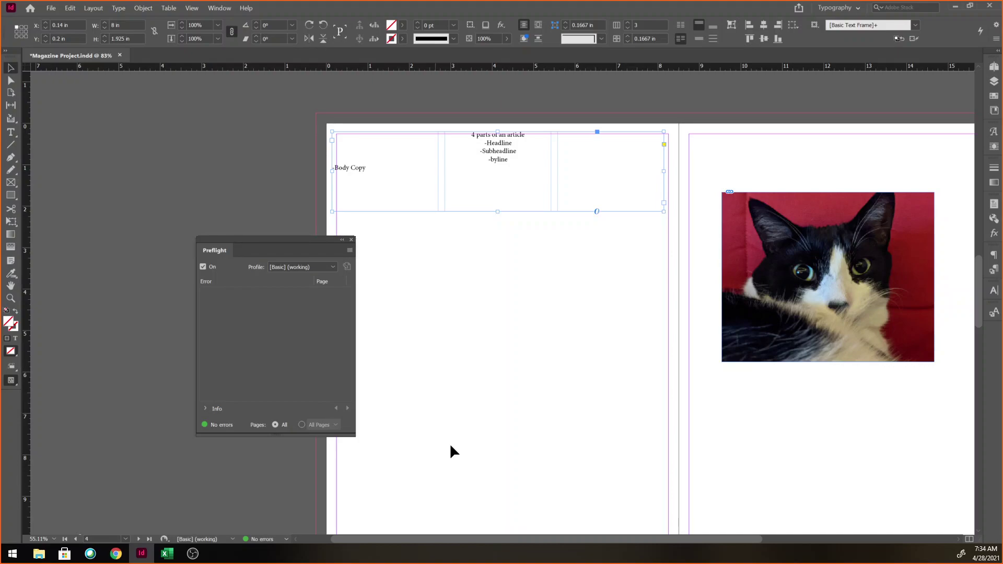
click(531, 433)
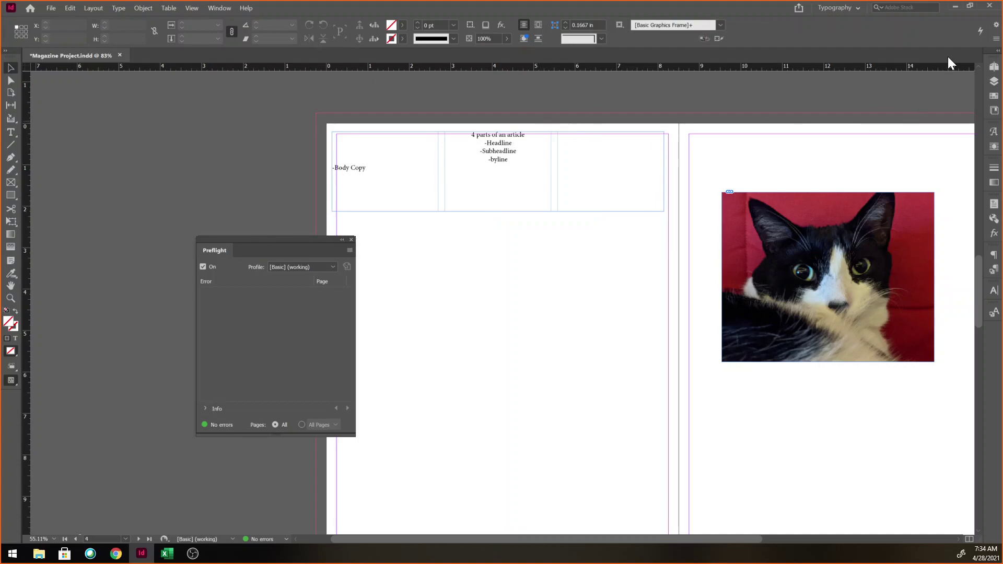
- Examine the full link information of the placed cat photo, including its color space and actual and effective PPI
click(219, 9)
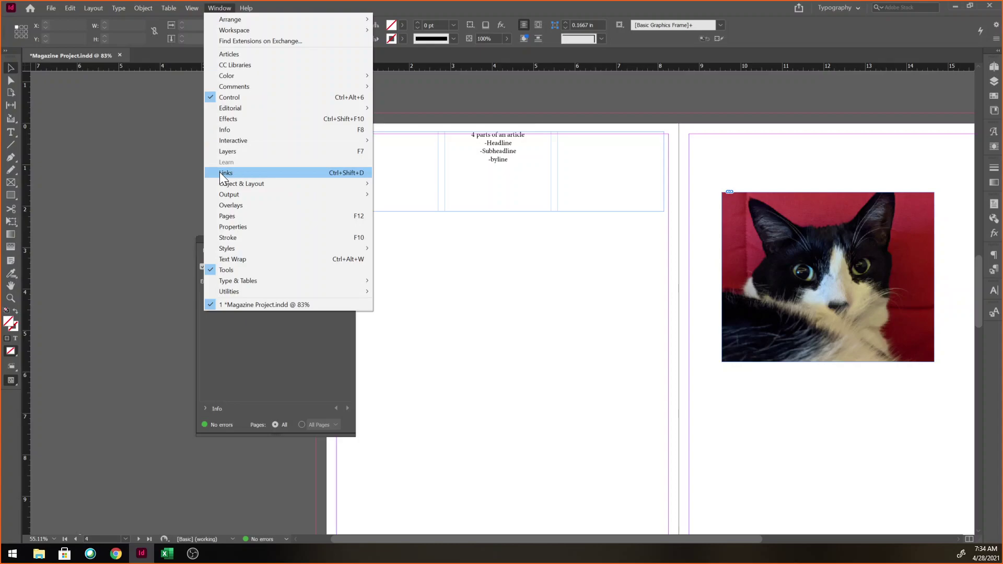
click(220, 172)
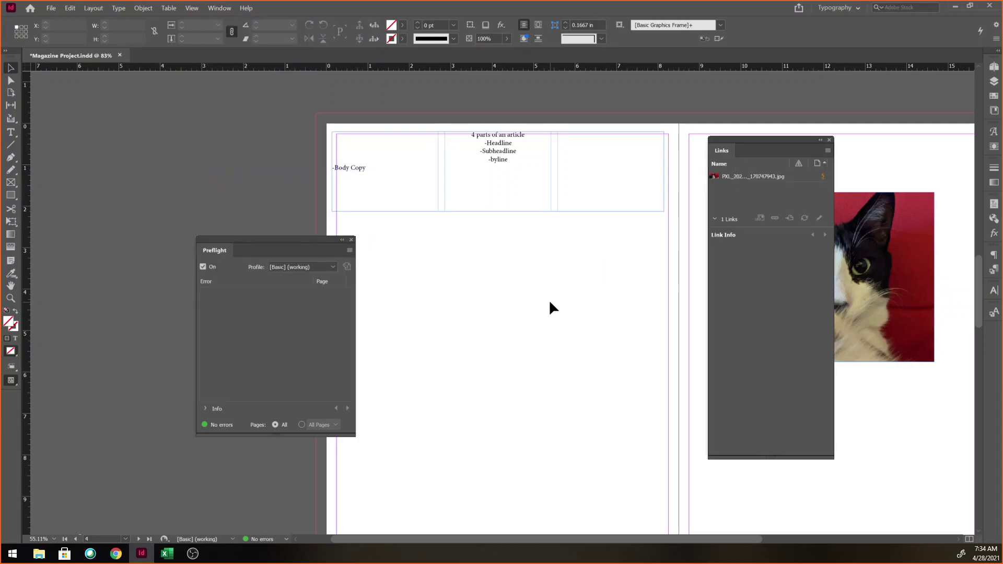
scroll(550, 303, right, 10)
scroll(550, 303, left, 5)
drag(780, 458, 782, 292)
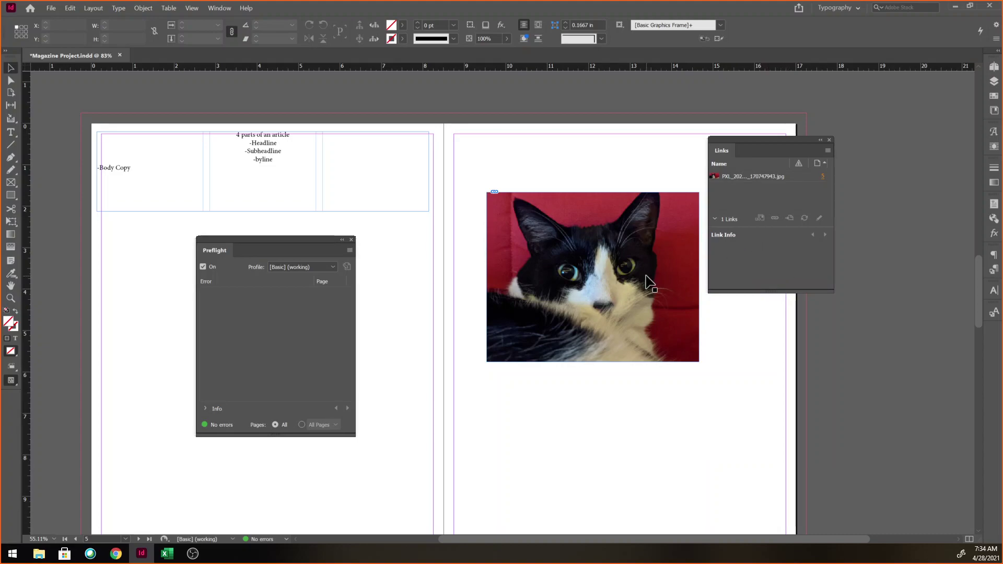
click(773, 178)
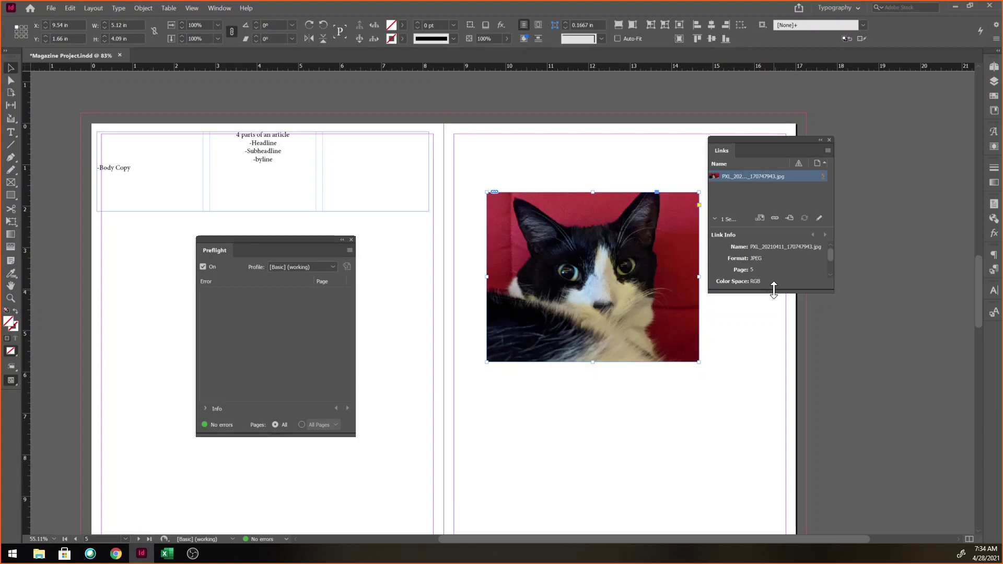
drag(774, 290, 773, 320)
drag(772, 378, 777, 491)
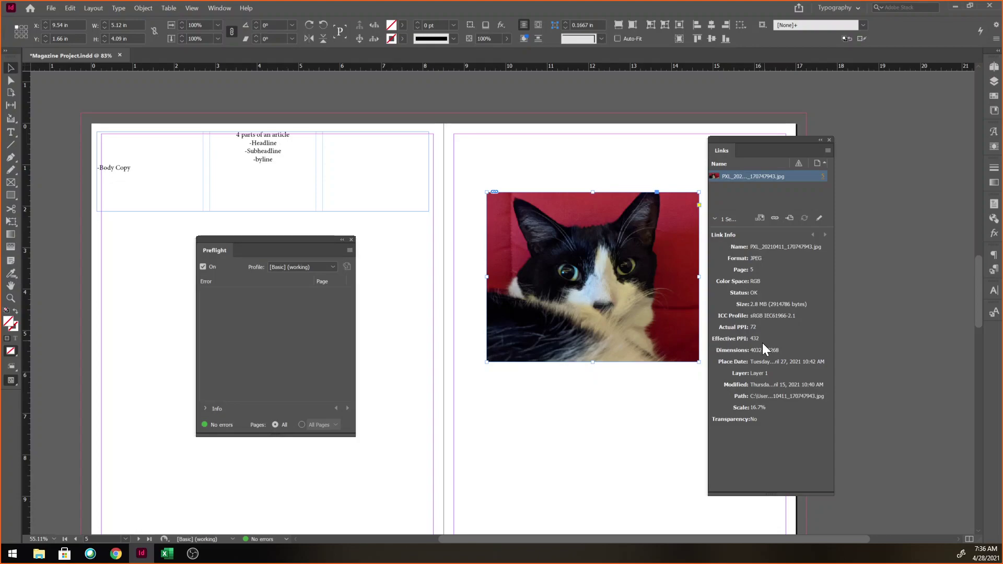
- Open the cat photo PXL_20210411_170747943.jpg in Photoshop and bring up its Image Size settings
click(37, 555)
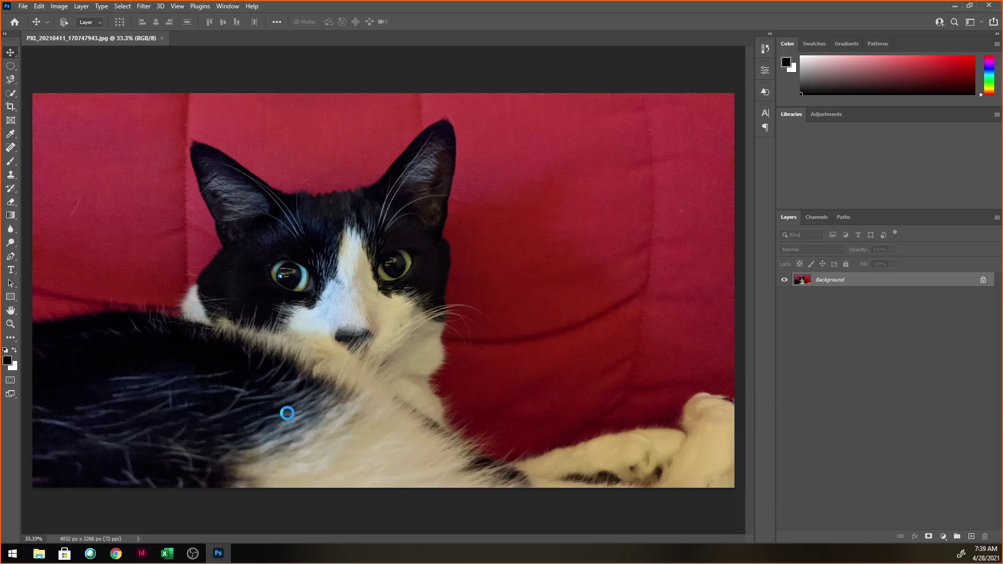
click(59, 7)
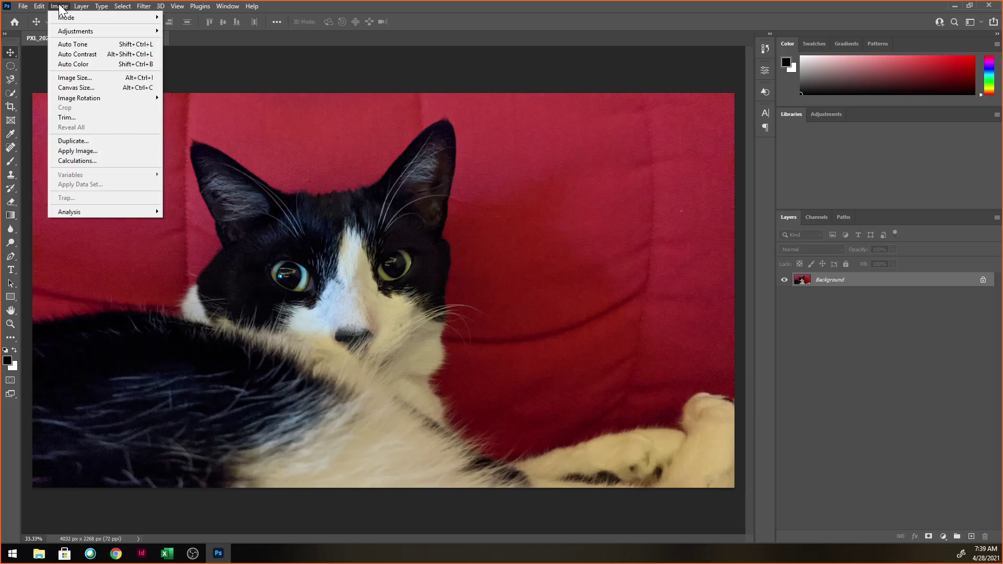
click(104, 79)
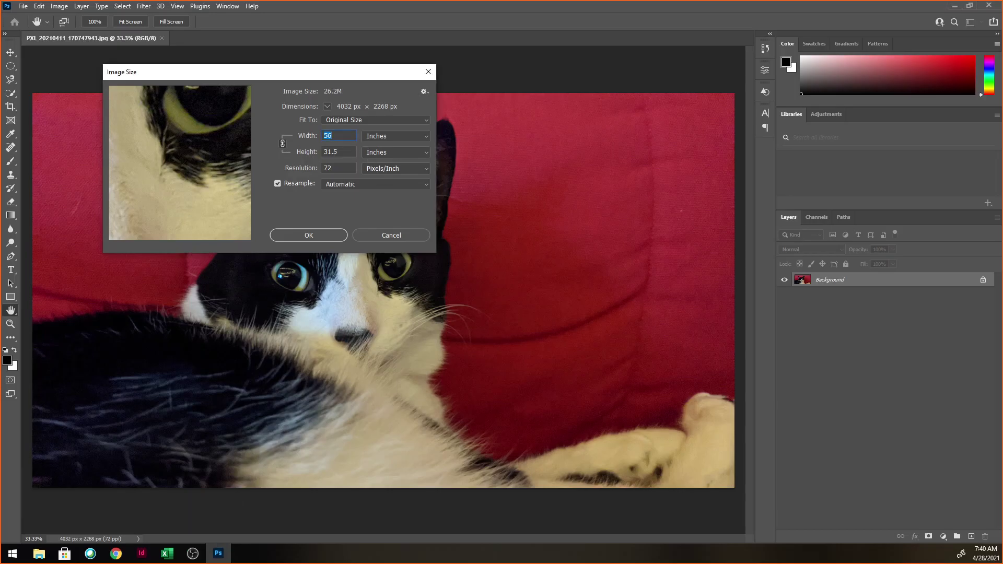
- Turn off resampling for the cat photo and set its resolution to 300 pixels/inch
click(338, 151)
click(338, 151)
click(290, 183)
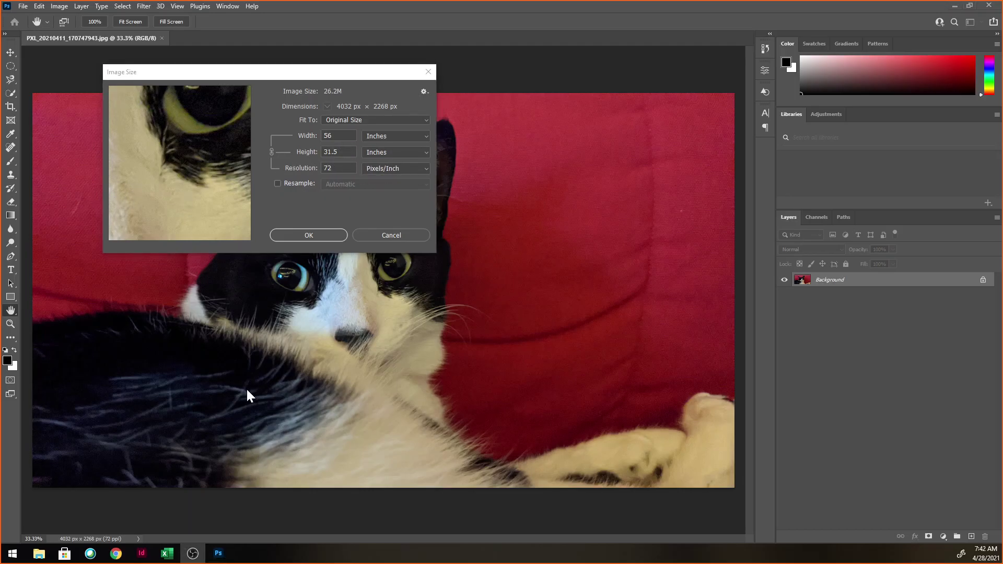
click(308, 214)
click(339, 137)
key(Tab)
key(Tab)
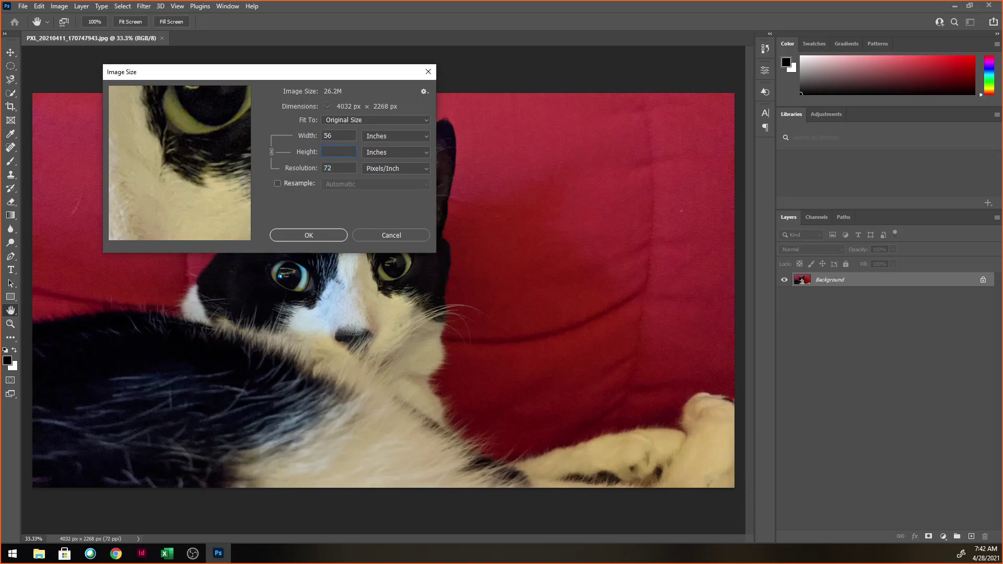
key(Right)
key(BackSpace)
key(BackSpace)
text(300)
- Set the photo's resolution back to 72 pixels/inch and turn resampling back on
click(340, 136)
key(Tab)
text(72)
click(288, 183)
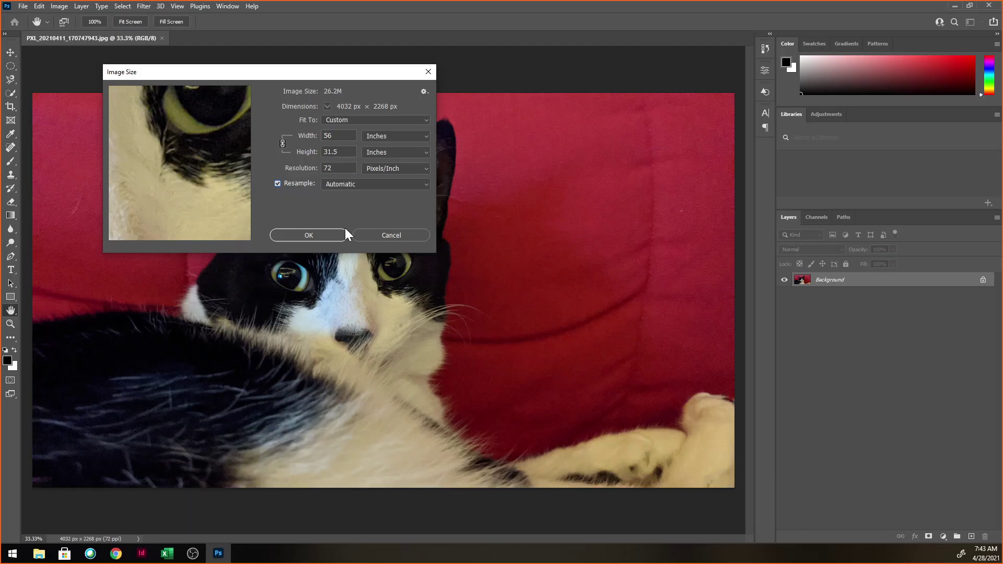
- With resampling on, set the cat photo's resolution to 300 pixels/inch
click(335, 168)
mouse_move(183, 173)
key(Up)
key(BackSpace)
key(BackSpace)
text(300)
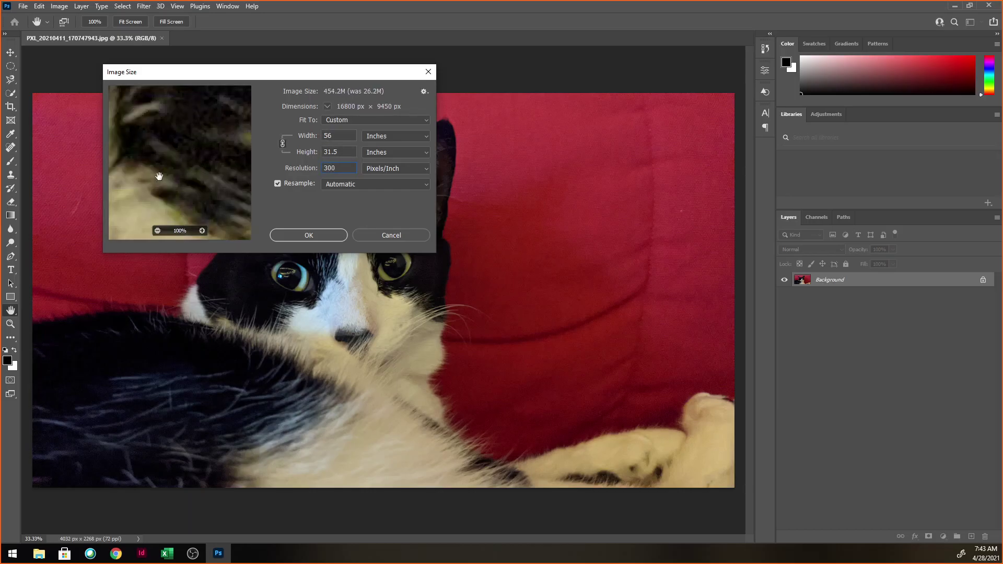
- Inspect the resampled preview around the cat's eye at a lower zoom and close the image size settings
click(174, 191)
drag(174, 192, 152, 162)
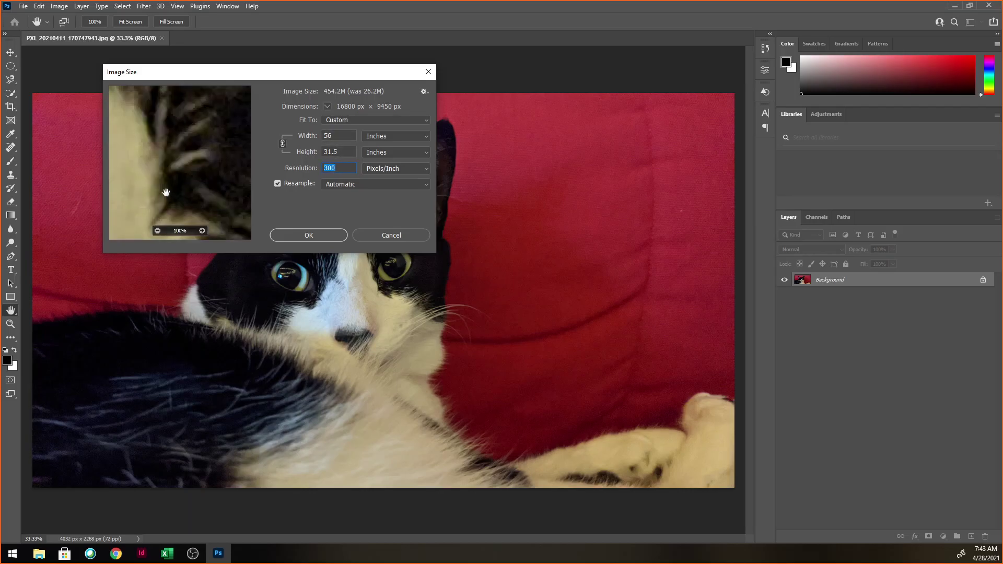
click(158, 230)
click(158, 231)
drag(216, 157, 176, 194)
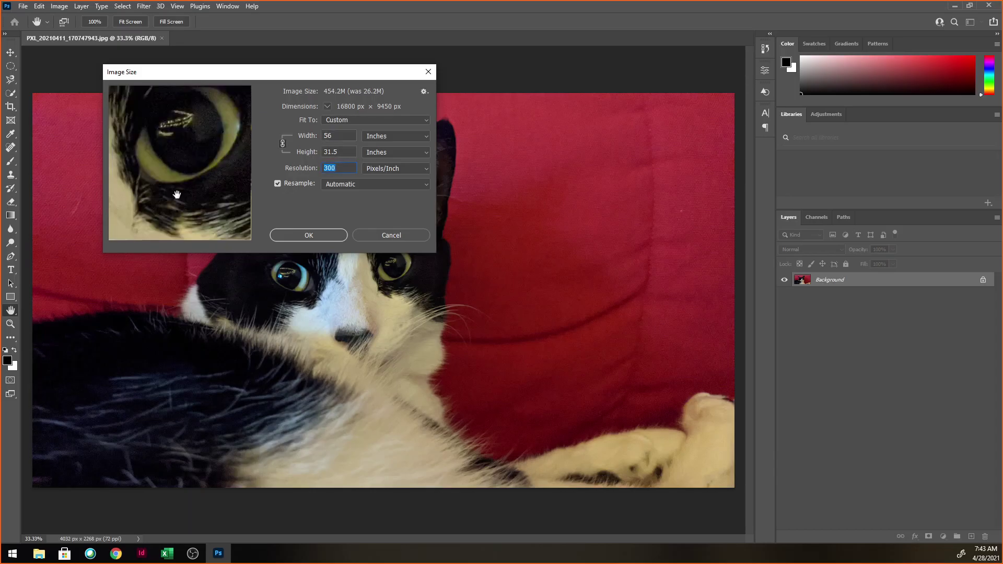
click(218, 173)
click(338, 234)
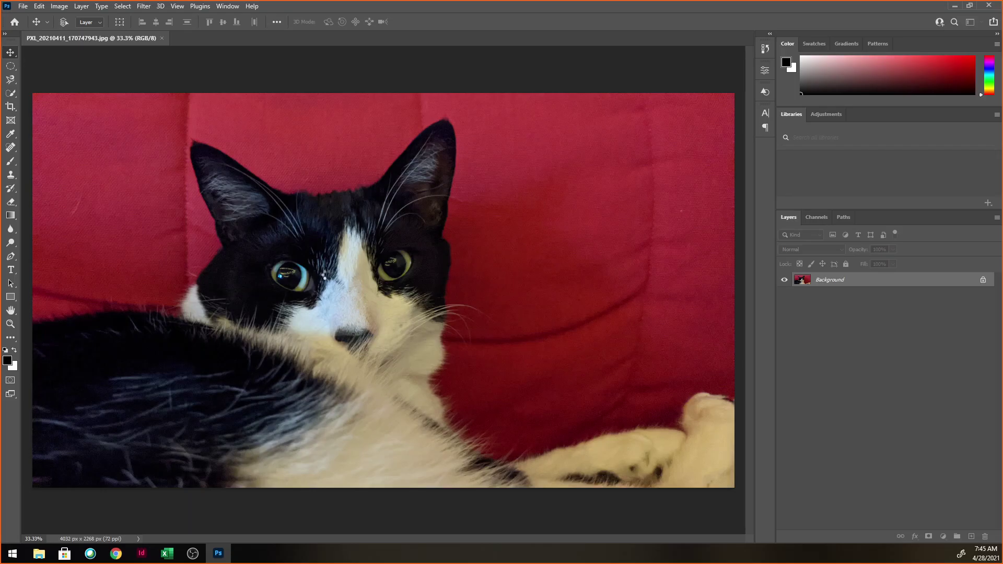
- Switch to a maximized Chrome window and search Google Images for "nature"
click(142, 555)
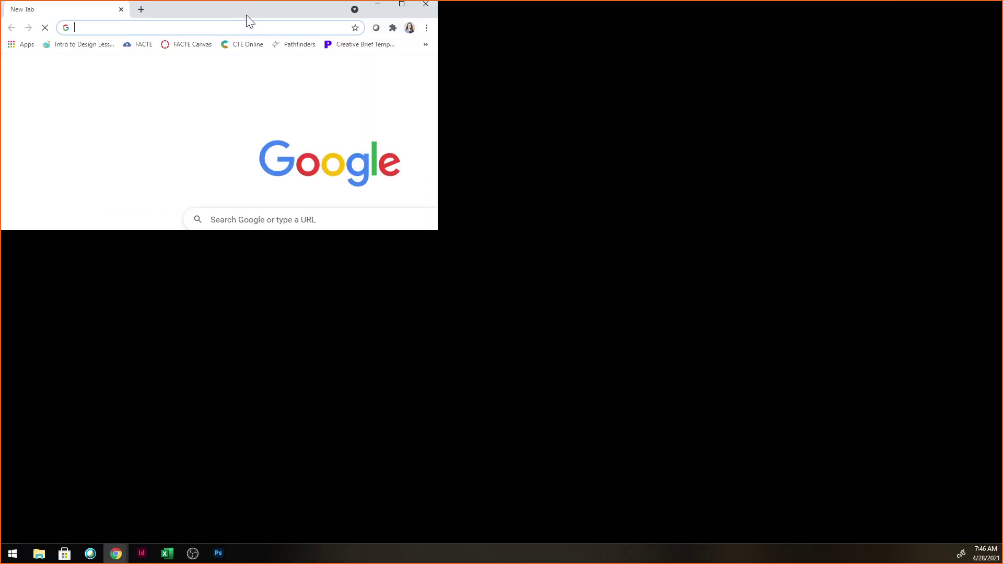
double_click(246, 15)
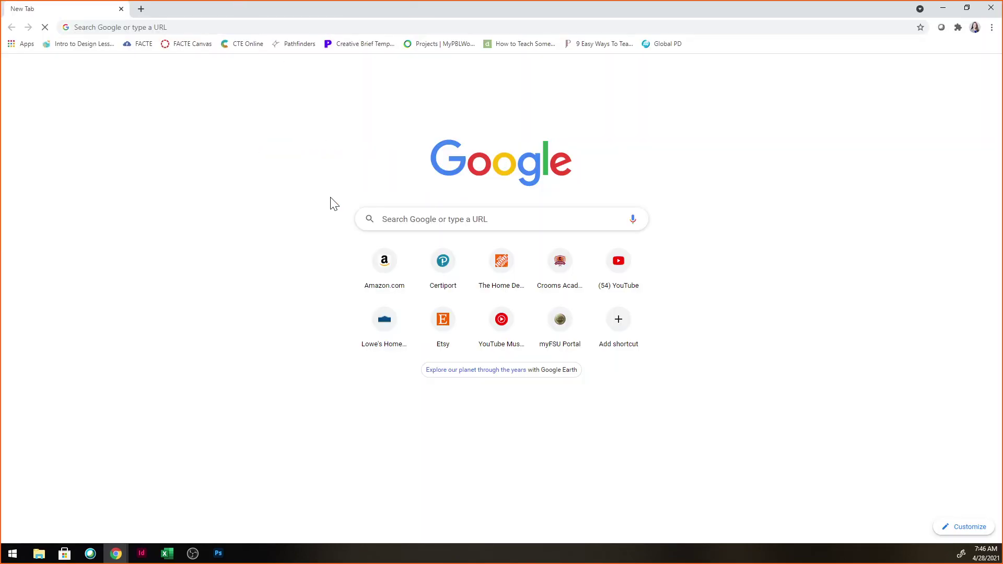
click(81, 27)
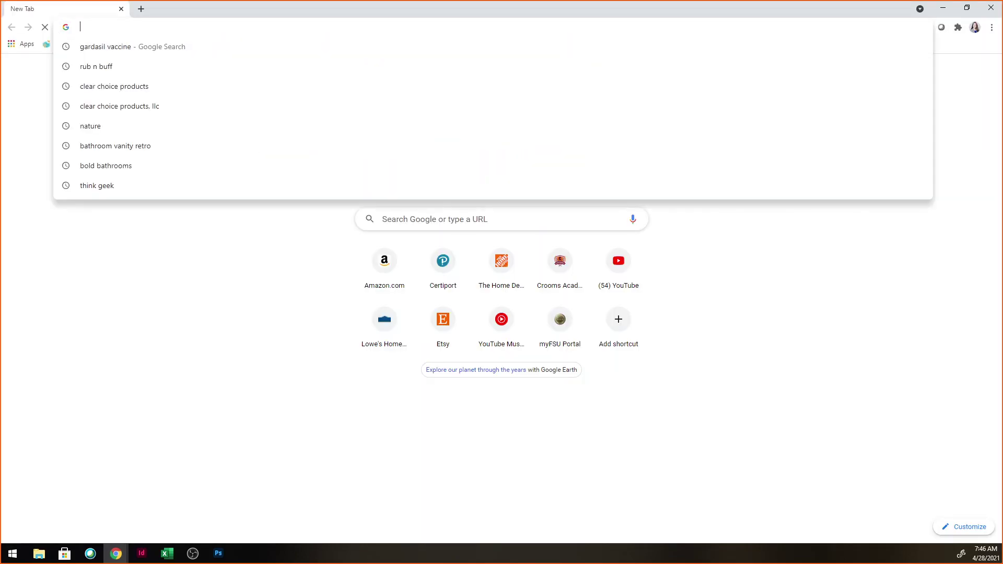
text(nature)
key(Return)
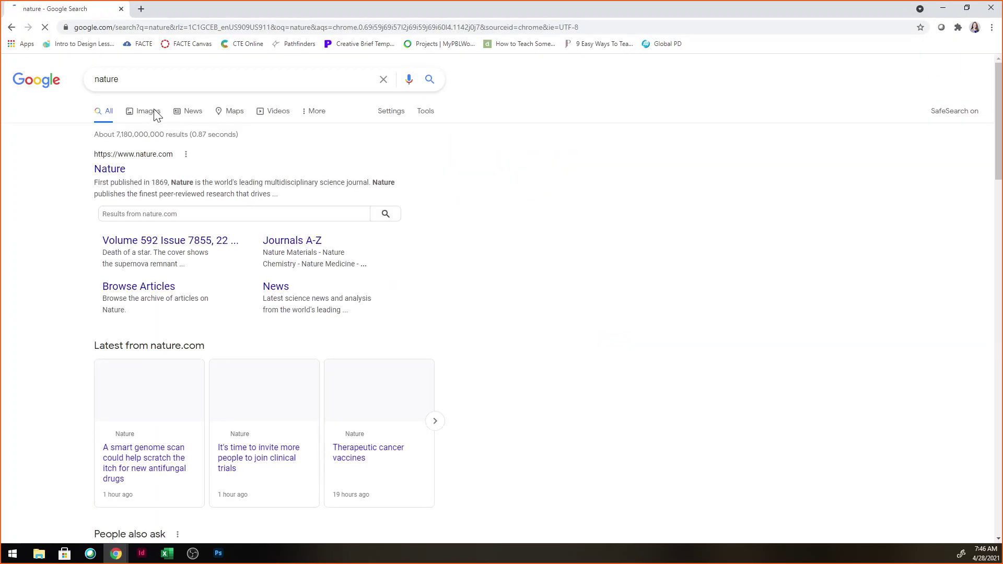
click(148, 112)
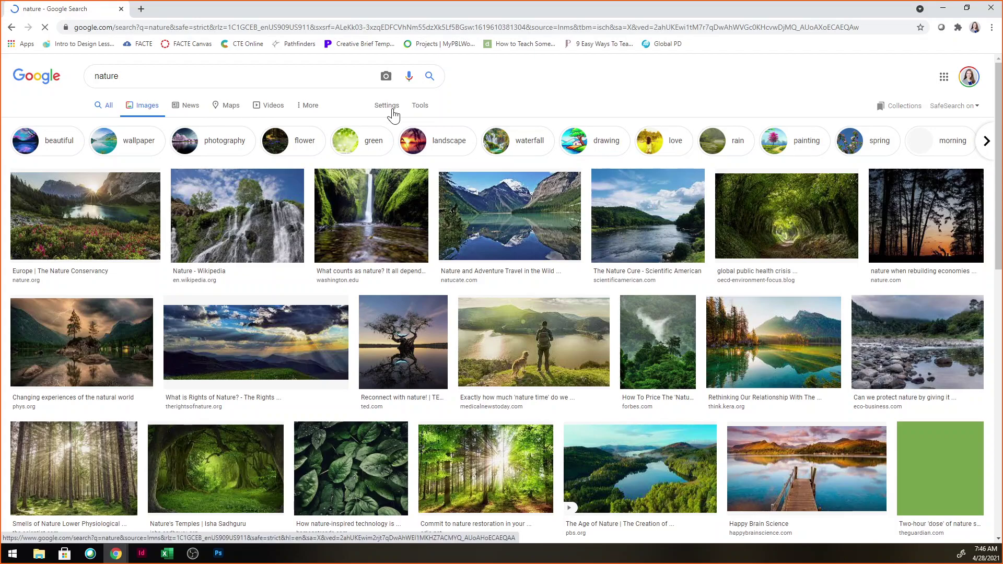
- Filter the nature image results to the Large size and return to the InDesign magazine document
click(429, 108)
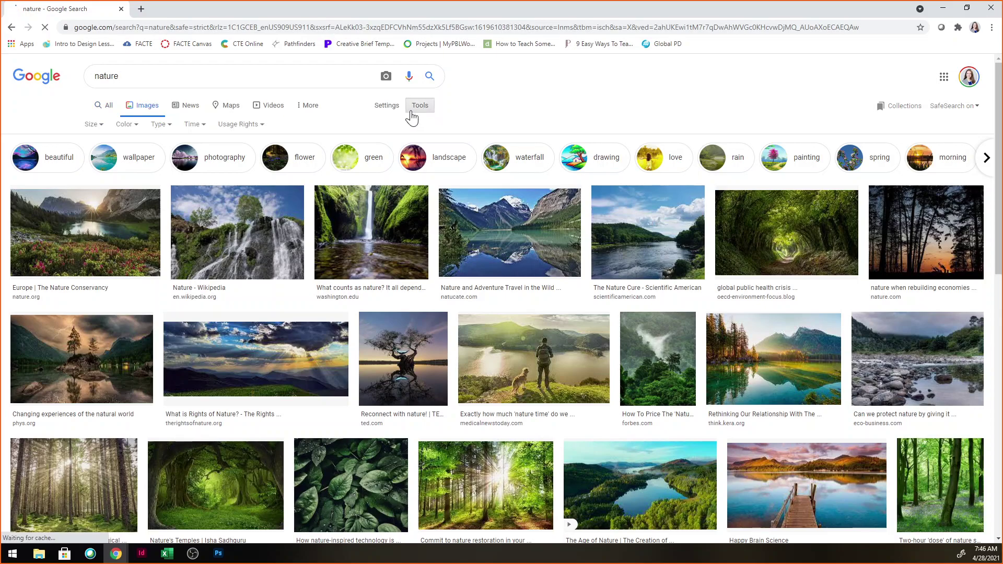
click(104, 127)
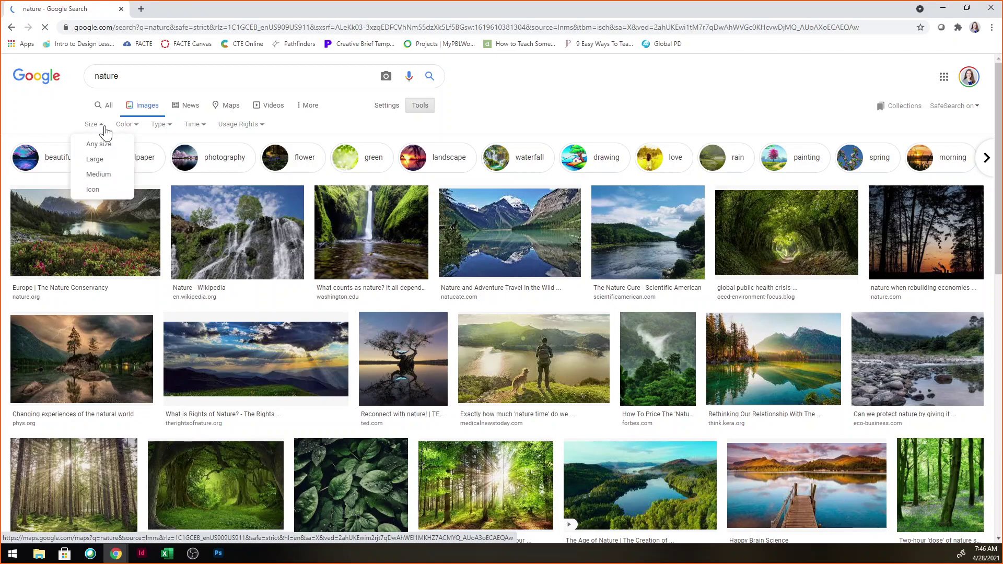
click(104, 167)
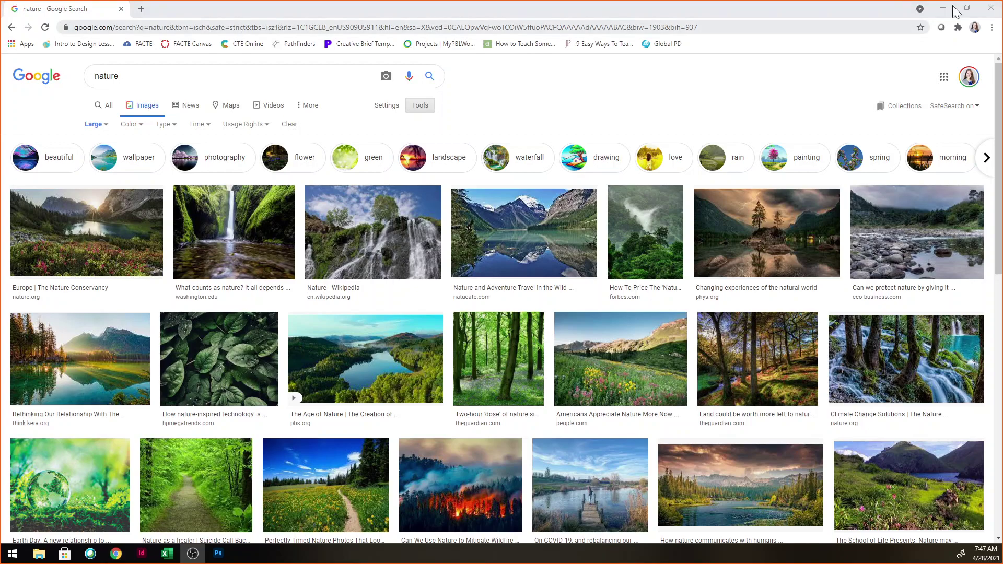
click(943, 8)
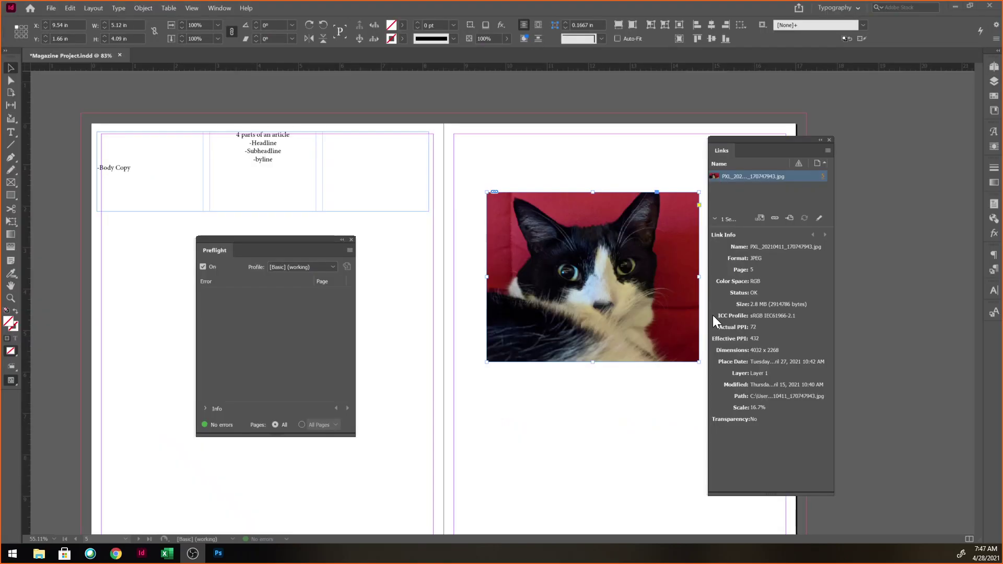